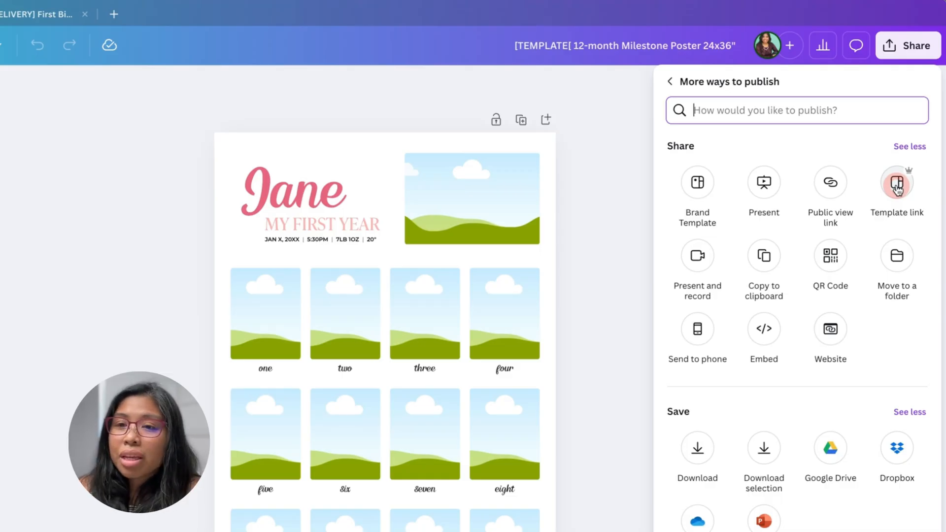
# Step: Create a public template link for the 12-month milestone poster design and copy the link
pyautogui.click(897, 186)
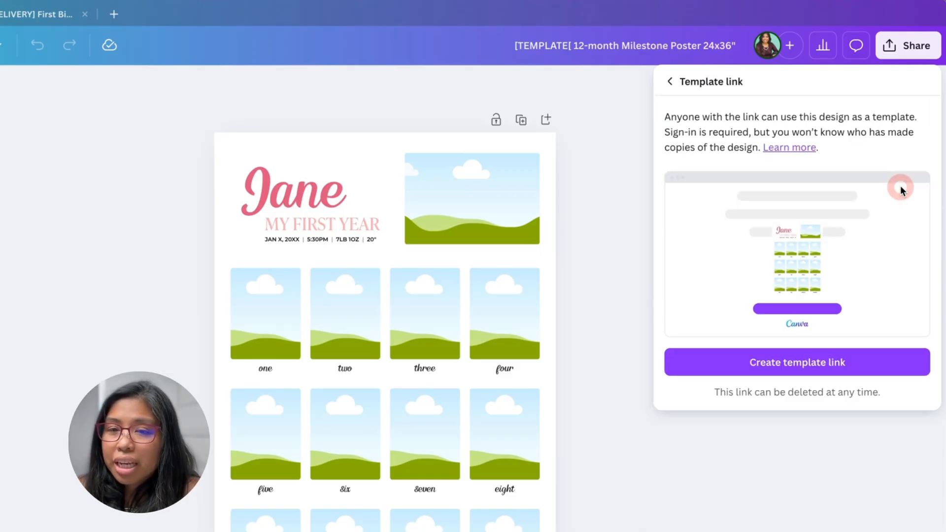
pyautogui.click(832, 362)
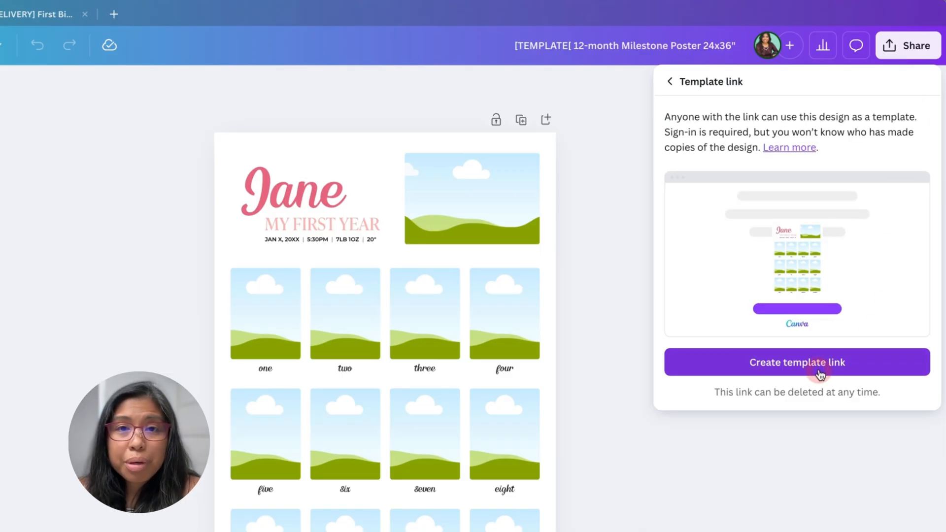
pyautogui.click(818, 367)
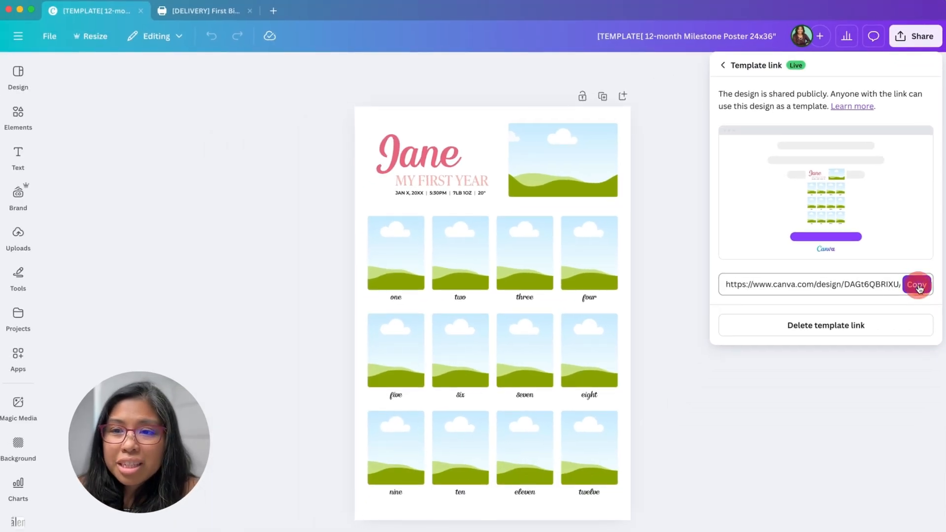
pyautogui.click(917, 286)
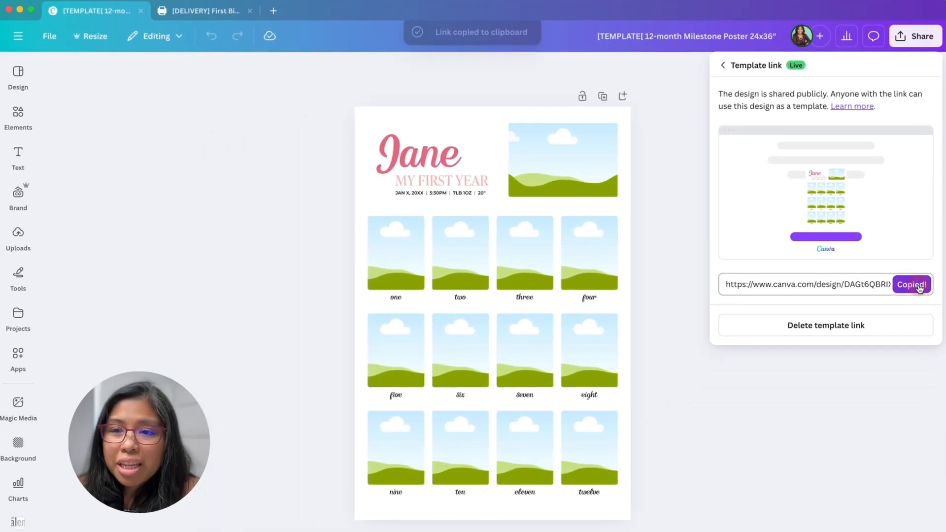
# Step: In the delivery design, replace the bracketed template-name placeholder in the access text with "FIRST BIRTHDAY POSTER TEMPLATE"
pyautogui.click(216, 7)
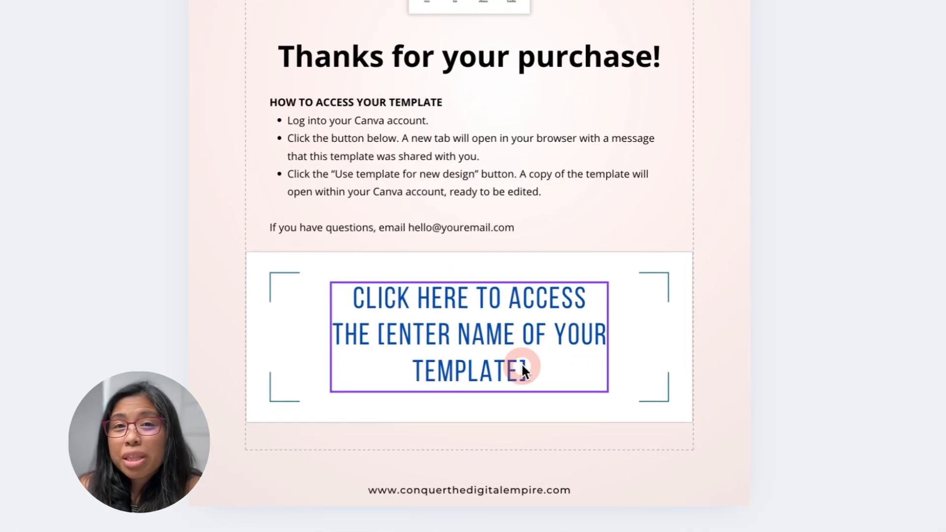
pyautogui.doubleClick(423, 337)
pyautogui.click(384, 337)
pyautogui.moveTo(385, 337); pyautogui.dragTo(528, 369)
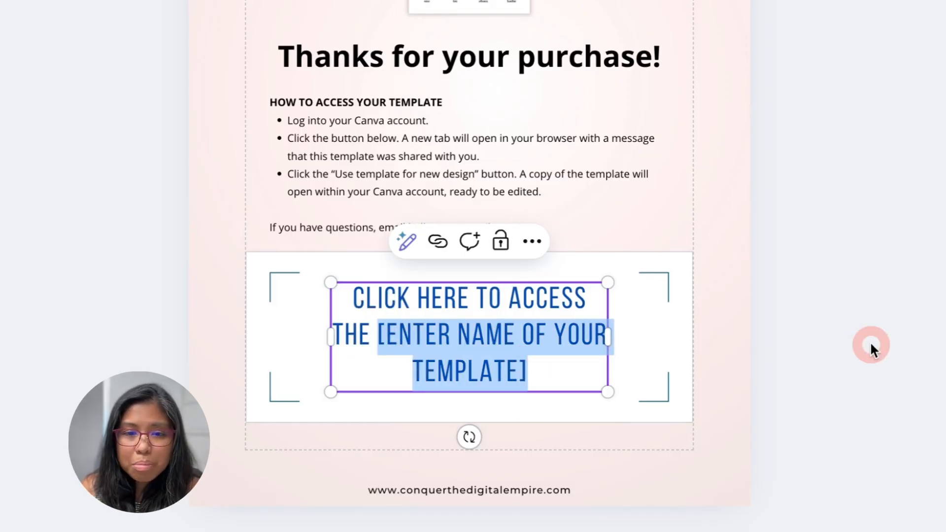
pyautogui.write('FIRST BI')
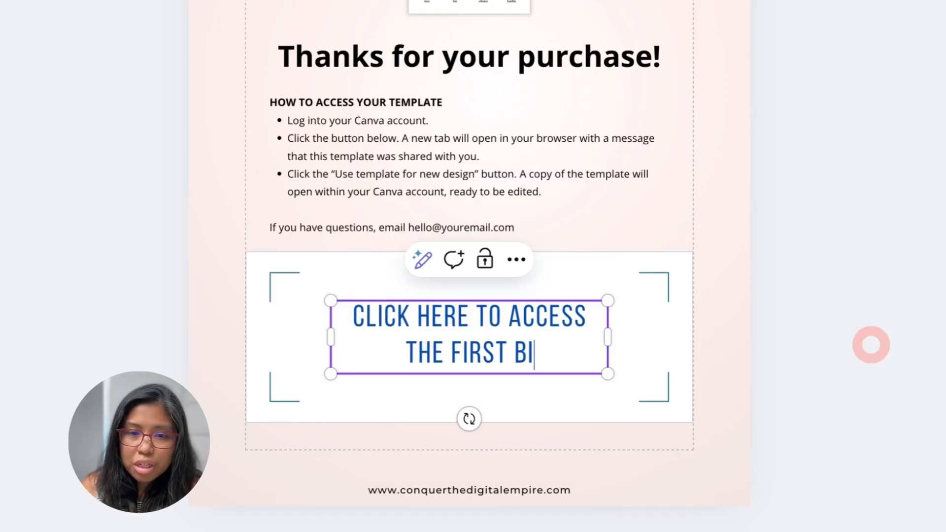
pyautogui.write('RTHDAY POSTER TEMPLATE')
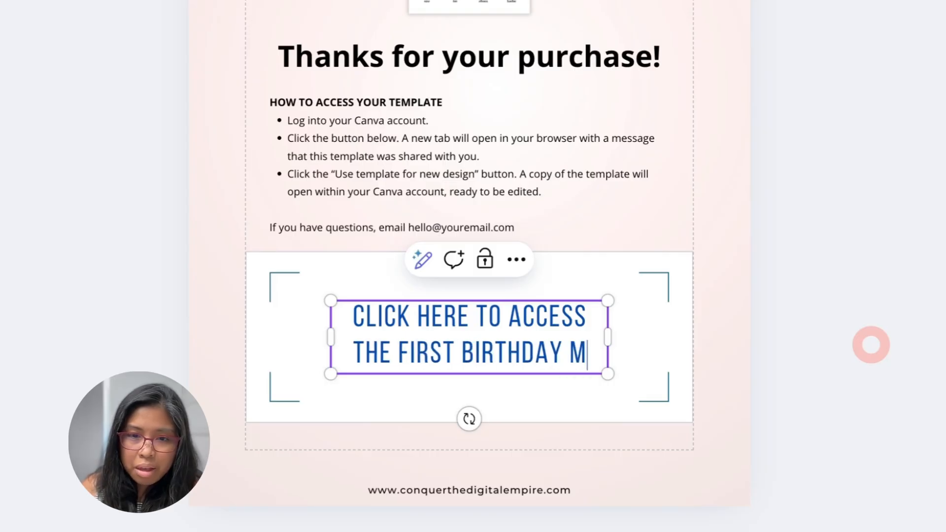
# Step: Select the entire "Click here to access the First Birthday Poster Template" text and paste the copied template link as its hyperlink
pyautogui.click(413, 336)
pyautogui.click(350, 298)
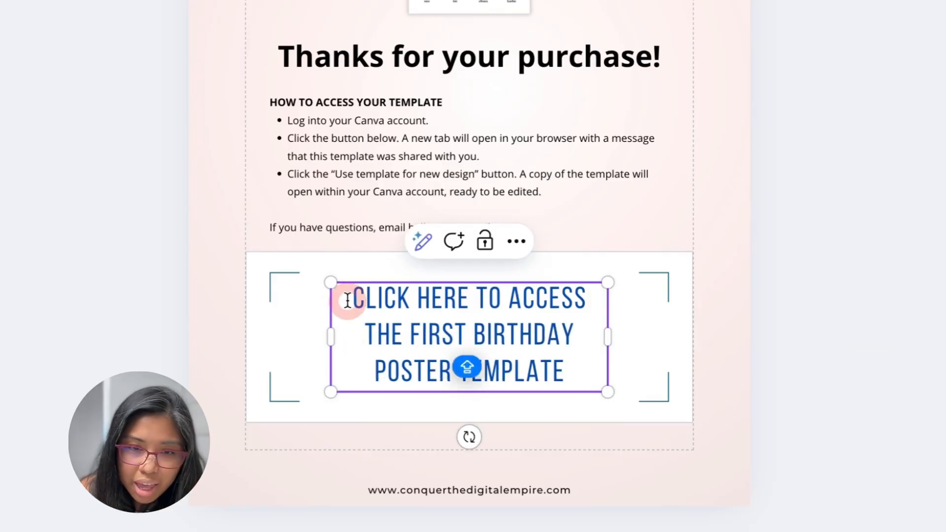
pyautogui.moveTo(354, 300); pyautogui.dragTo(590, 381)
pyautogui.click(437, 241)
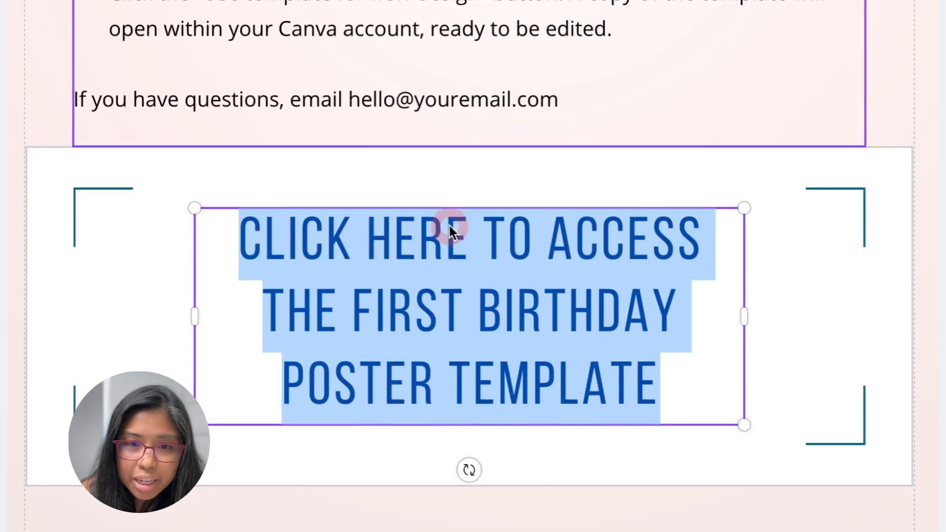
pyautogui.click(438, 167)
pyautogui.click(386, 266)
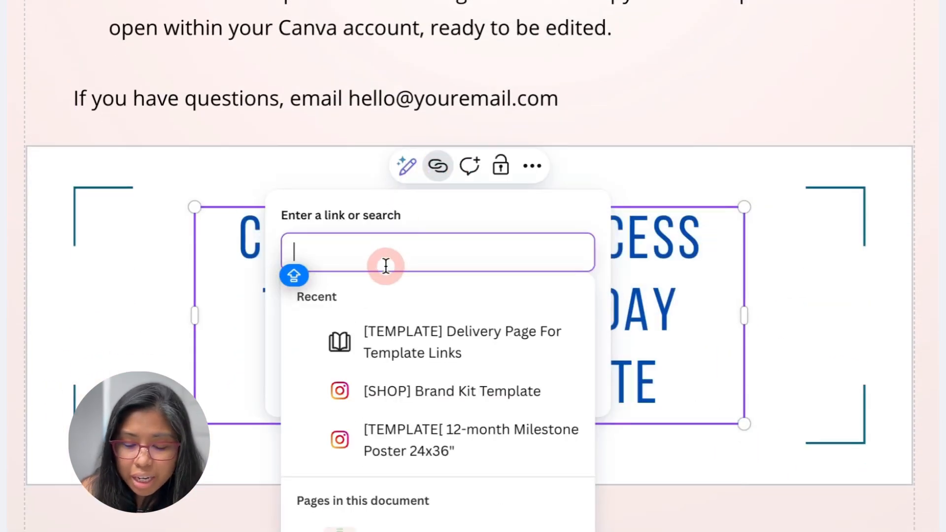
pyautogui.hotkey('ctrl', 'v')
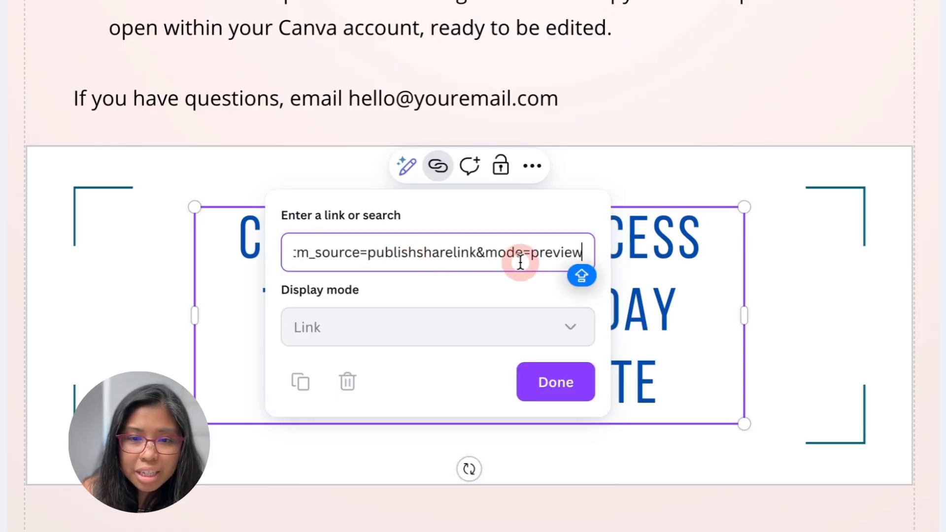
pyautogui.click(410, 262)
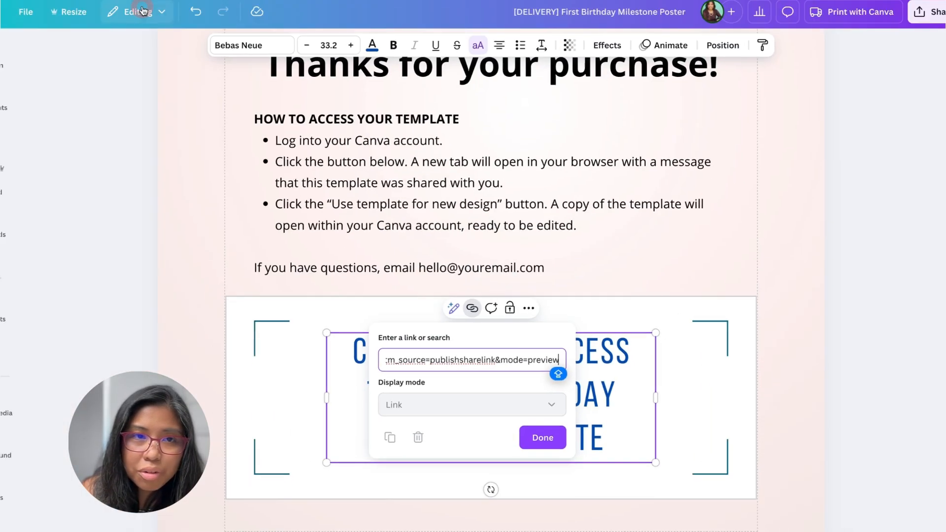
# Step: Check the template link in the poster design again and finish adding it to the delivery page's access text
pyautogui.click(89, 10)
pyautogui.click(914, 285)
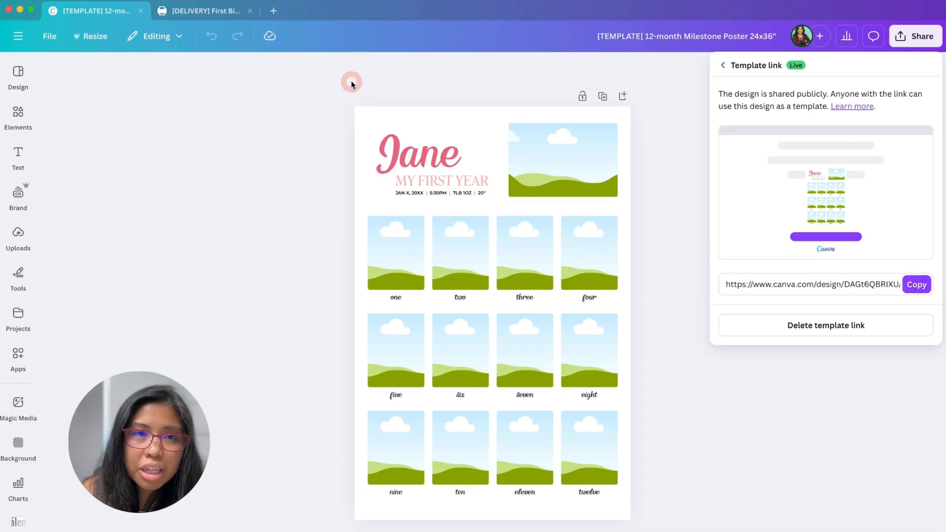
pyautogui.click(197, 12)
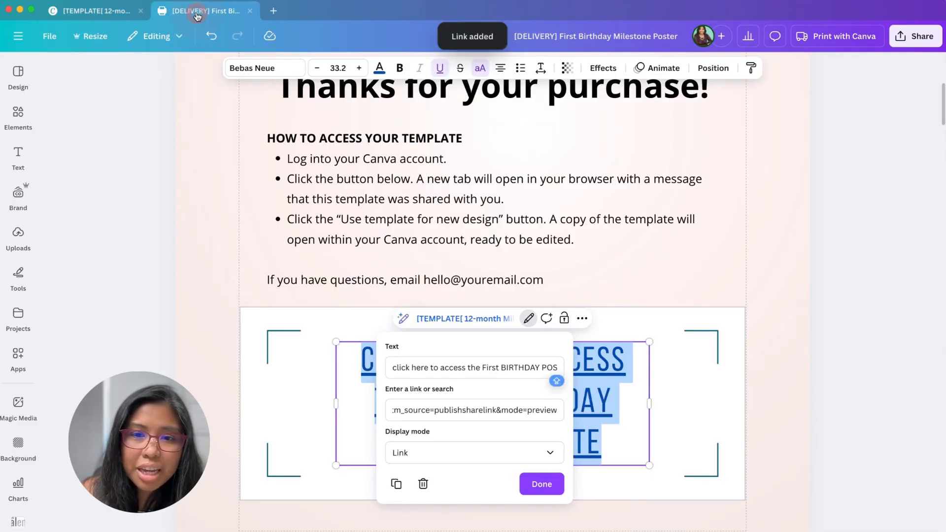
pyautogui.click(547, 483)
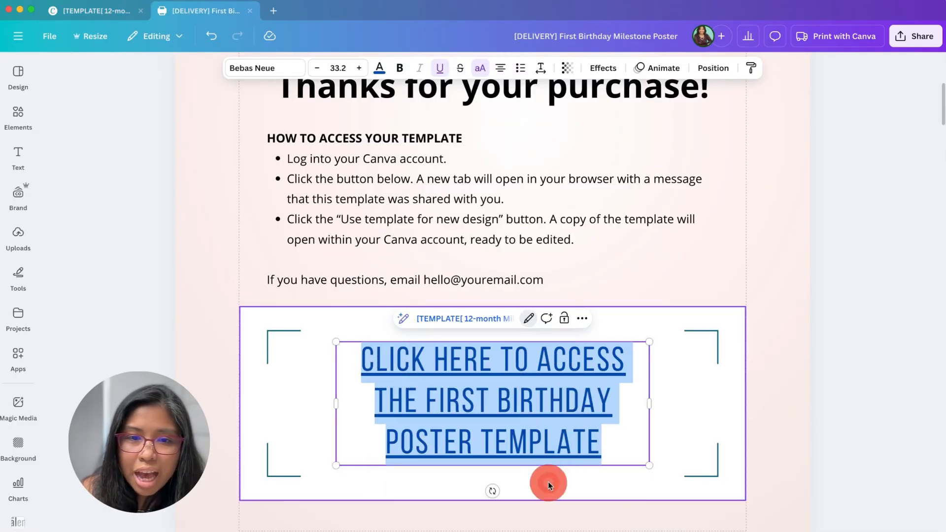
pyautogui.click(891, 287)
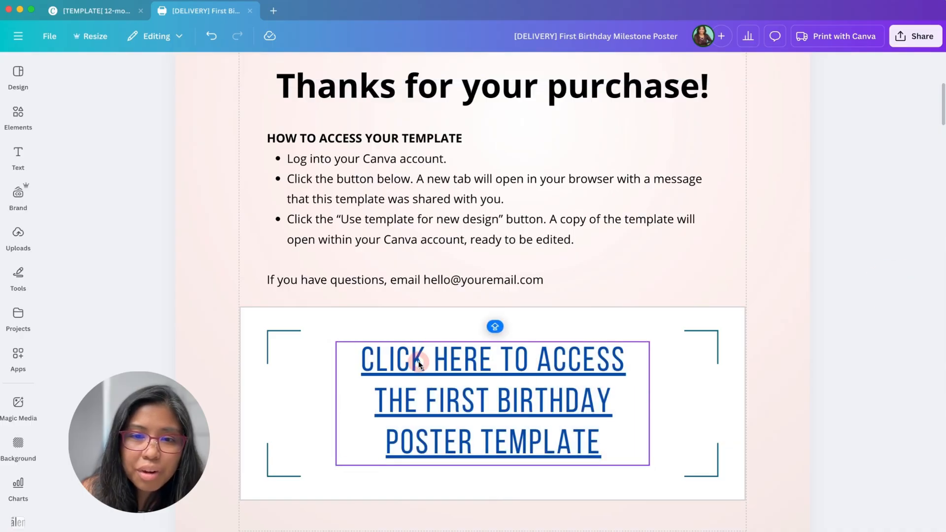
# Step: Replace the placeholder domain in the delivery page's support e-mail address with the business's own domain
pyautogui.scroll(-3, 554, 401)
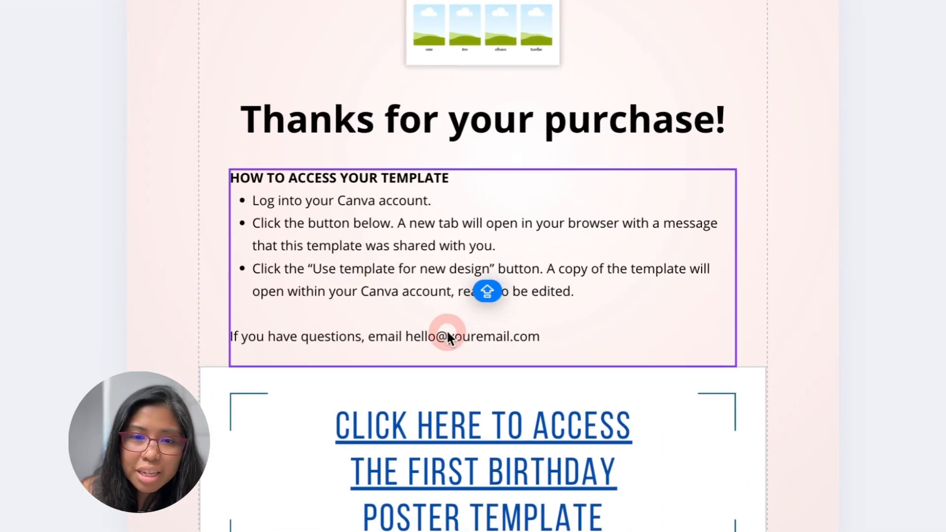
pyautogui.click(449, 329)
pyautogui.doubleClick(450, 338)
pyautogui.moveTo(450, 339); pyautogui.dragTo(553, 345)
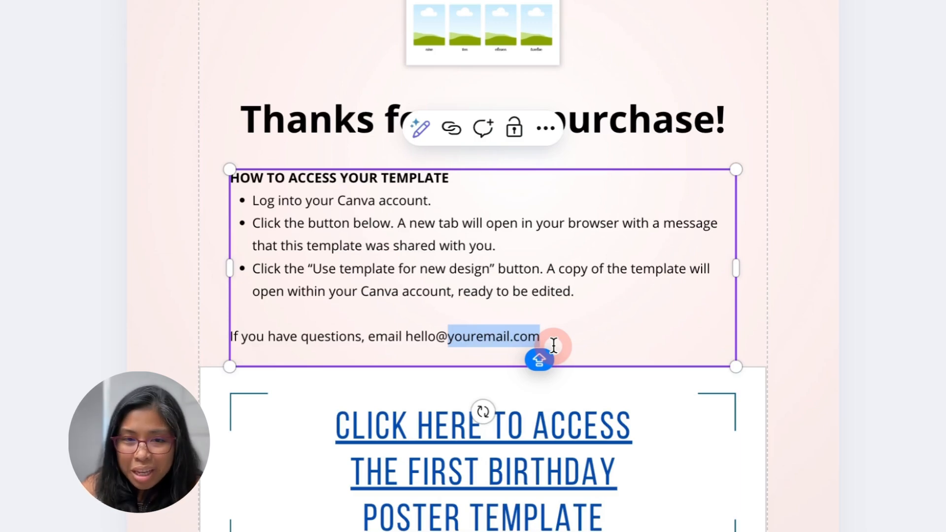
pyautogui.write('CON')
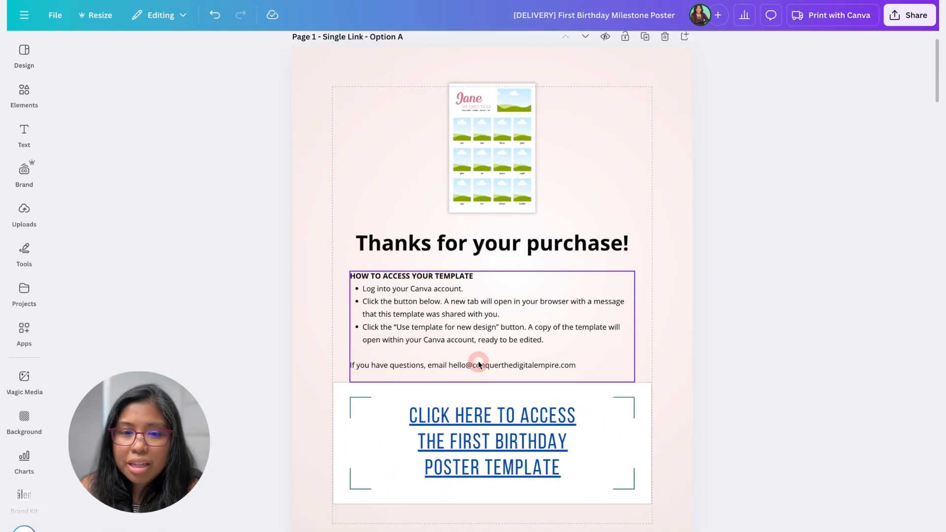
# Step: Open the delivery design's download settings and set the file type to PDF Standard
pyautogui.click(919, 15)
pyautogui.click(729, 240)
pyautogui.click(777, 94)
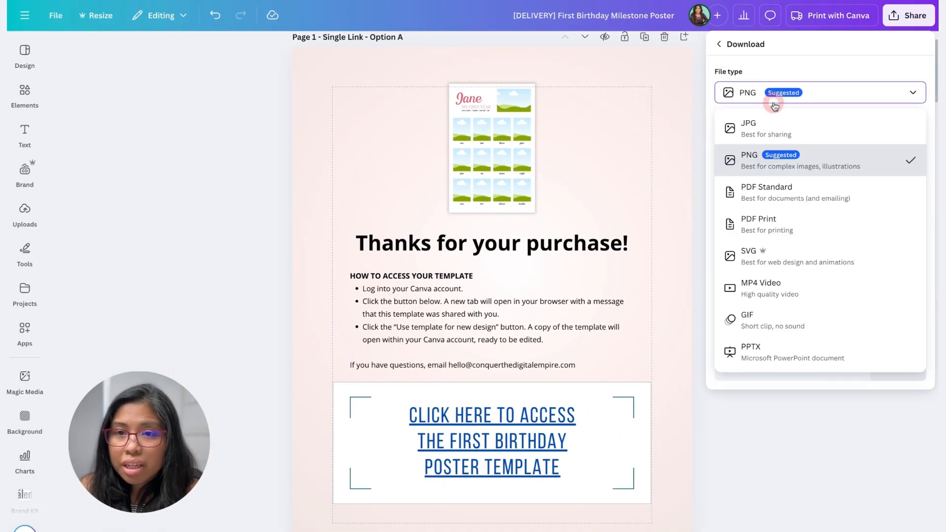
pyautogui.click(779, 202)
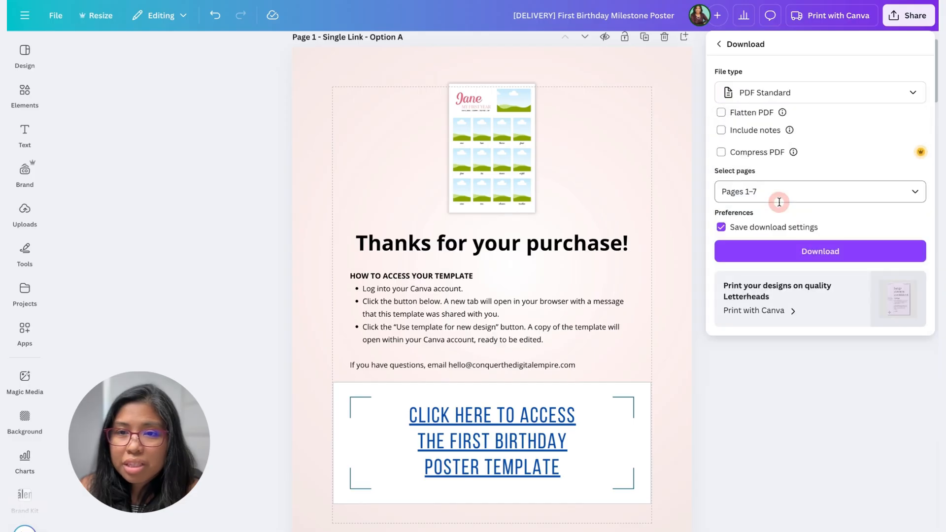
# Step: Limit the download to the current page (Page 1) and download the PDF
pyautogui.click(914, 192)
pyautogui.click(730, 245)
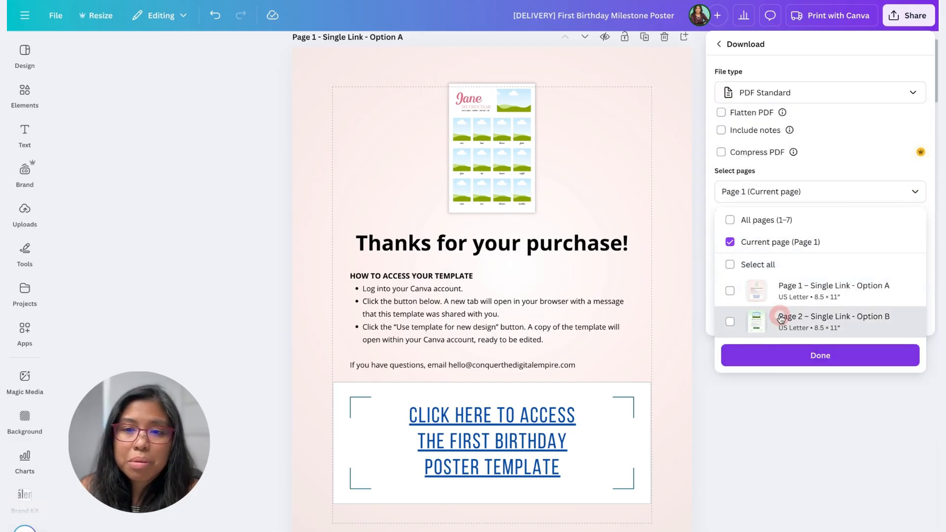
pyautogui.scroll(-3, 758, 296)
pyautogui.scroll(-3, 796, 298)
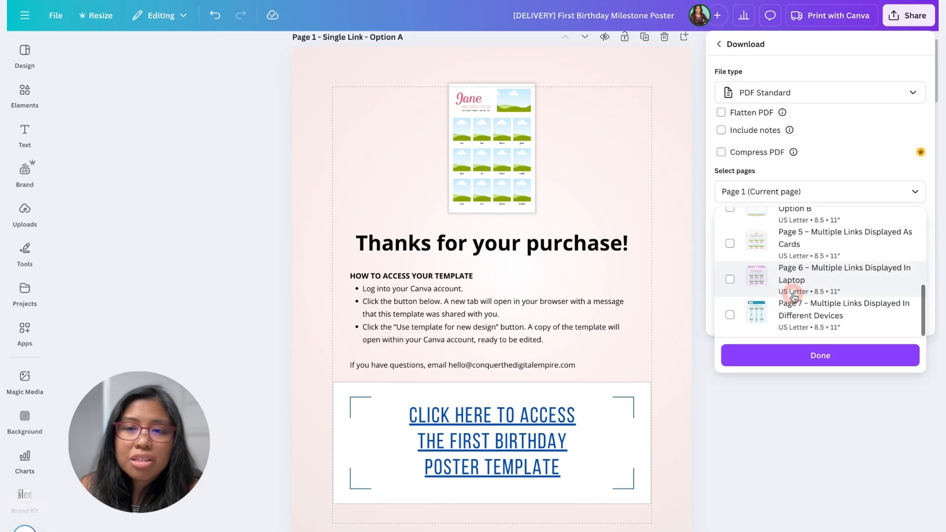
pyautogui.scroll(1, 807, 308)
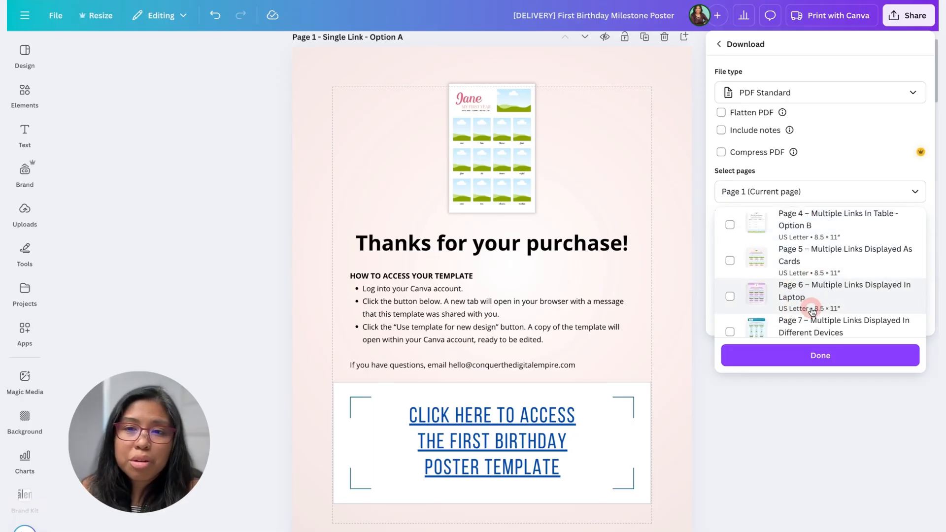
pyautogui.scroll(5, 818, 330)
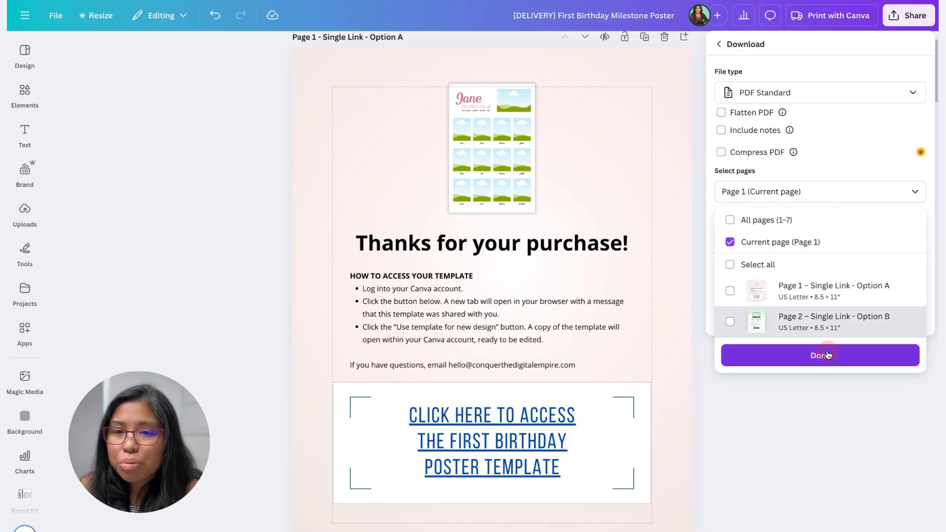
pyautogui.click(812, 363)
pyautogui.click(833, 251)
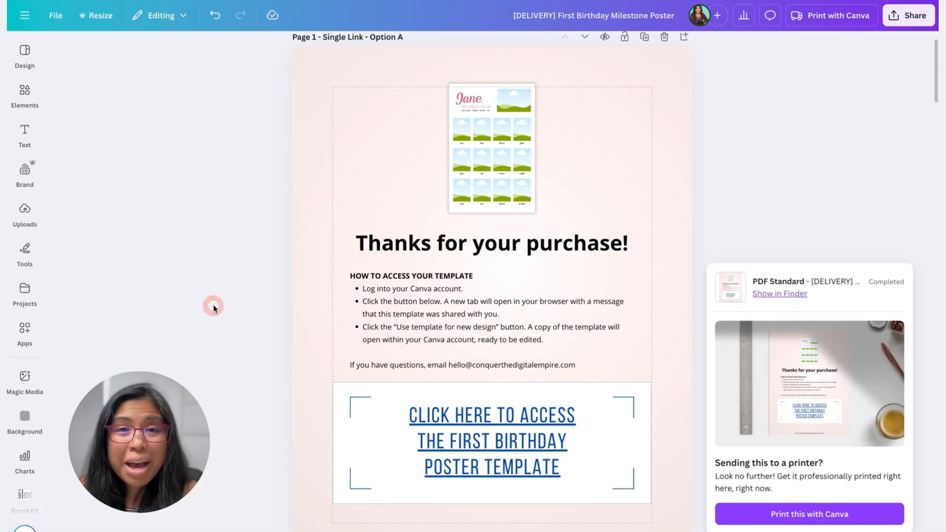
# Step: Switch to Finder, open the downloaded First Birthday Milestone Poster PDF from Downloads, and look over its page
pyautogui.click(52, 526)
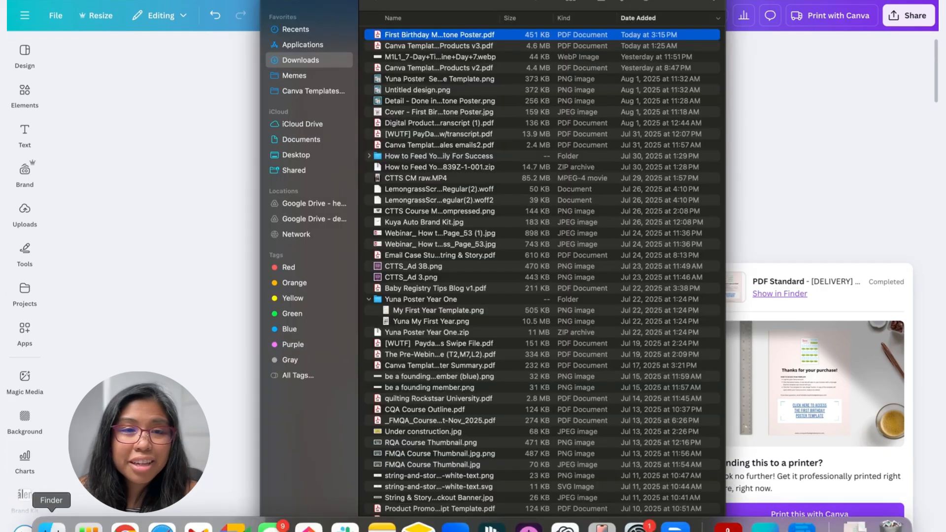
pyautogui.doubleClick(462, 35)
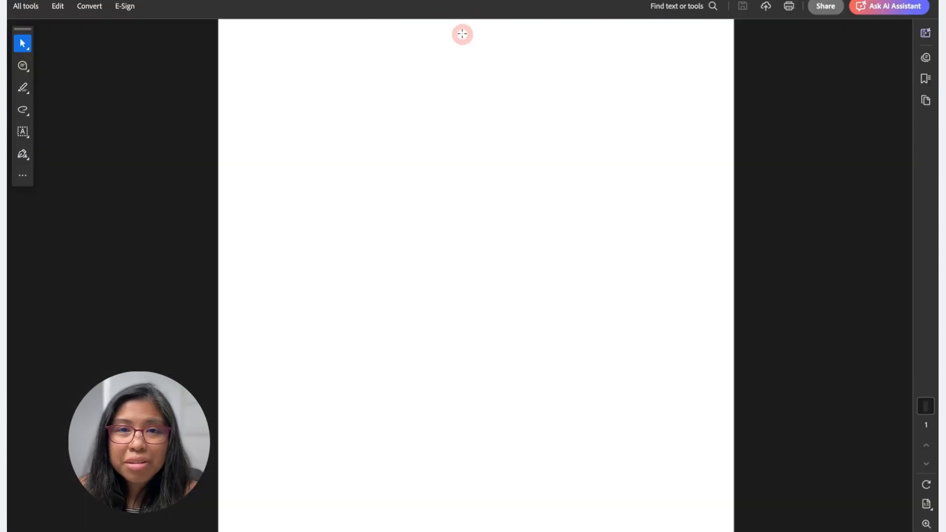
pyautogui.scroll(-5, 737, 261)
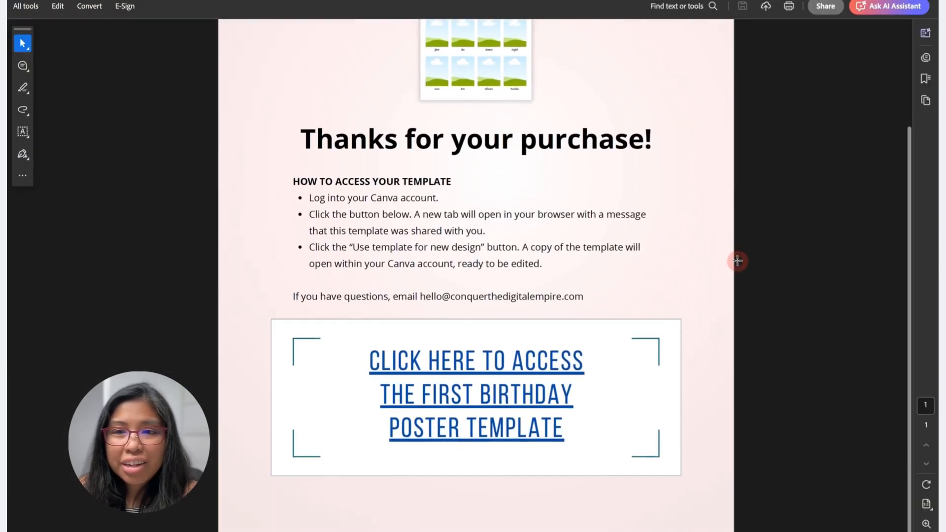
pyautogui.scroll(5, 737, 260)
pyautogui.scroll(-5, 737, 260)
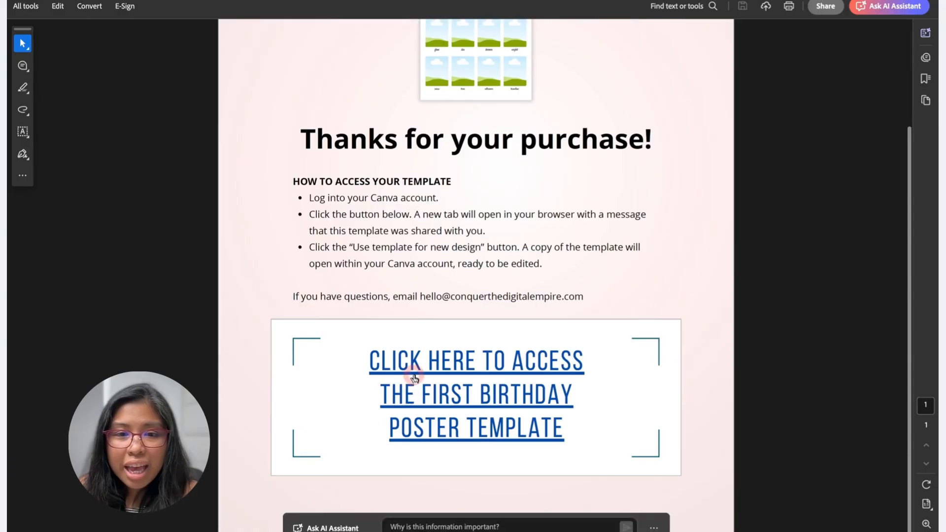
# Step: Test the PDF's template access link in the browser and go back to the PDF in Acrobat
pyautogui.click(484, 400)
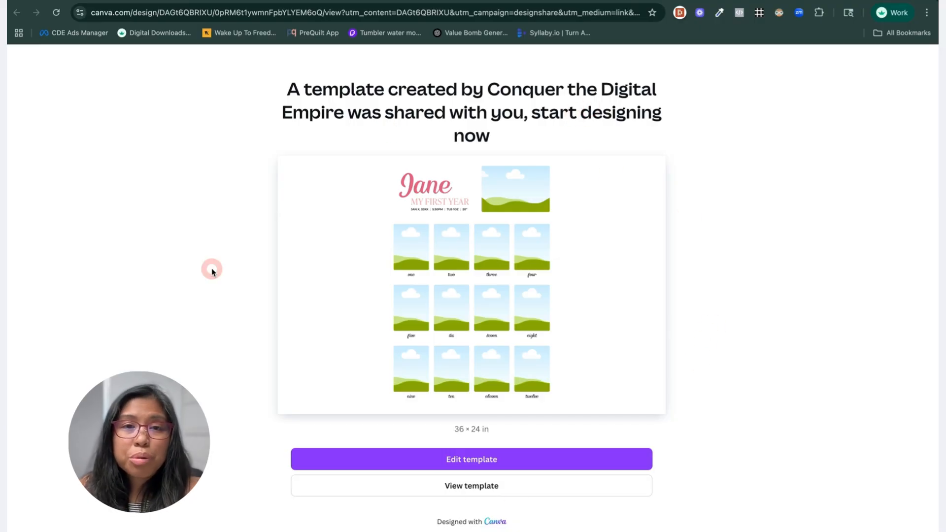
pyautogui.moveTo(198, 526)
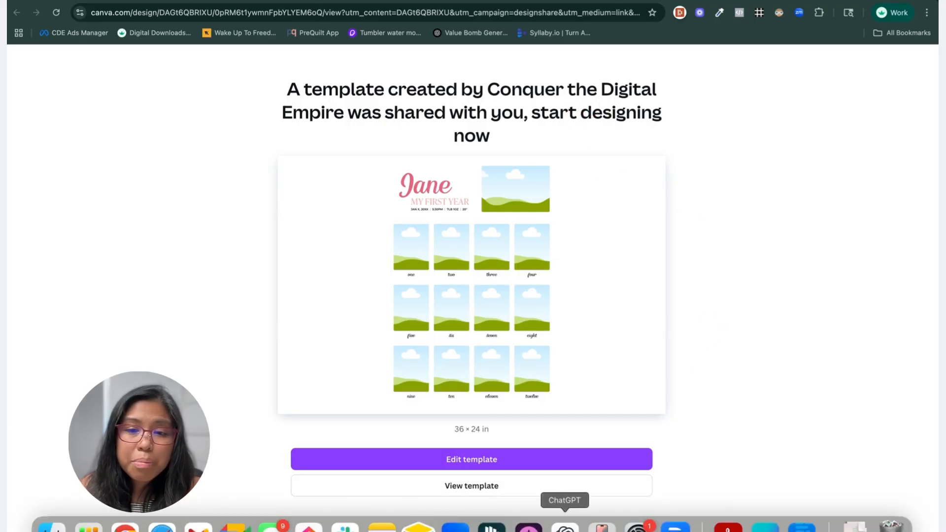
pyautogui.click(728, 526)
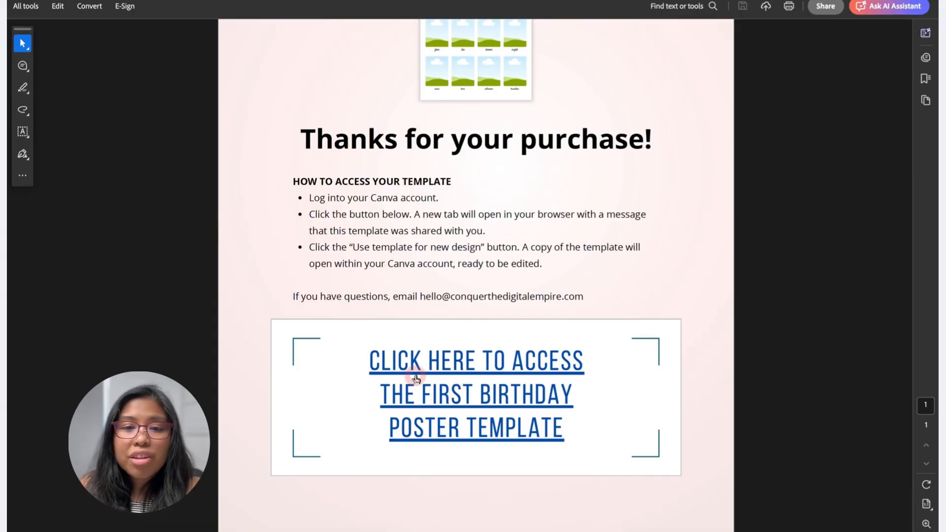
pyautogui.press('super+Tab')
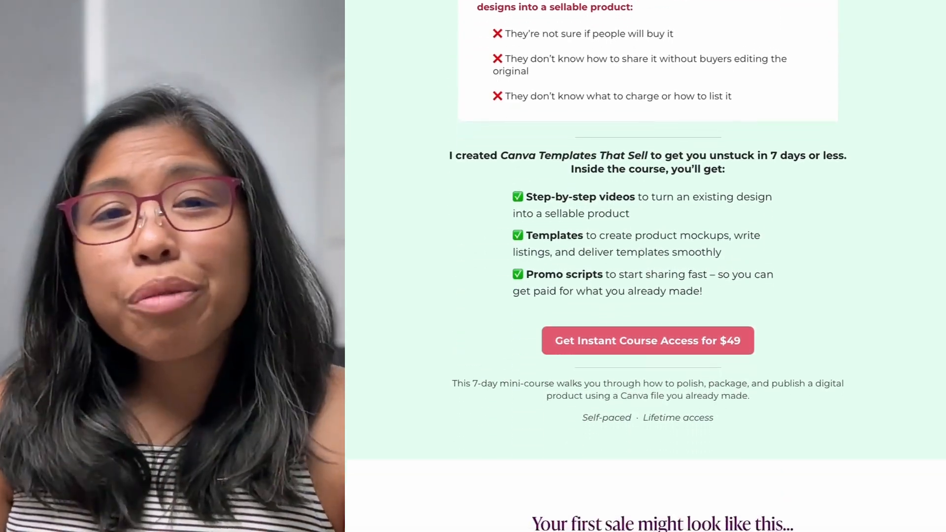
# Step: Look through the Canva Templates That Sell course page, covering the first-sale story, student results and 7-day plan
pyautogui.scroll(-4, 645, 266)
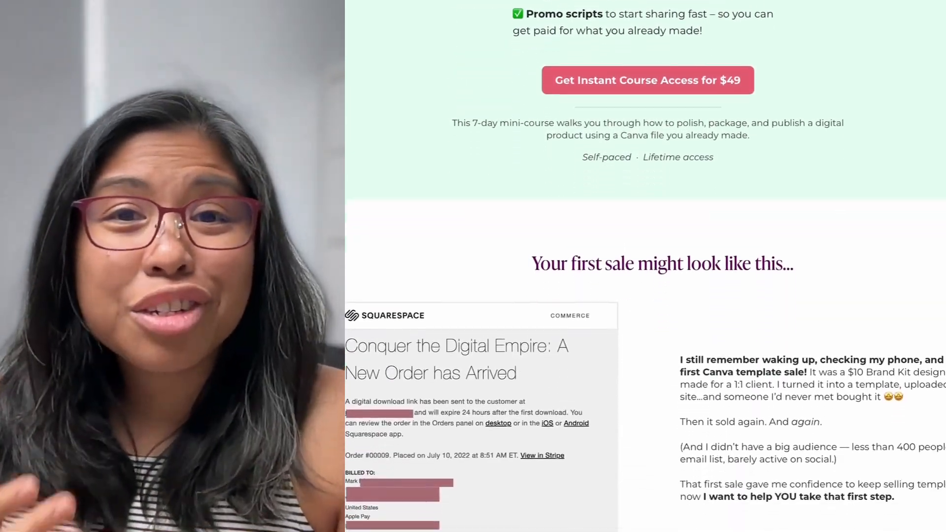
pyautogui.scroll(-6, 646, 266)
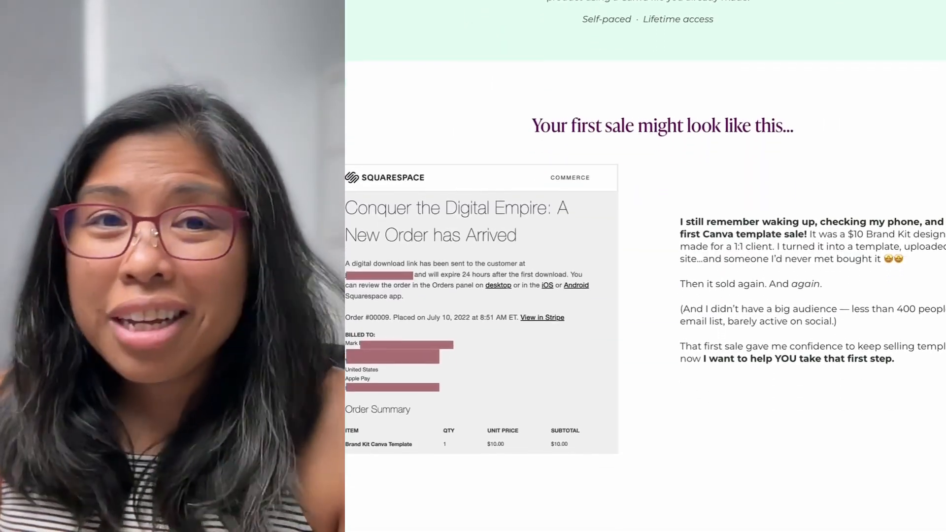
pyautogui.scroll(-9, 646, 266)
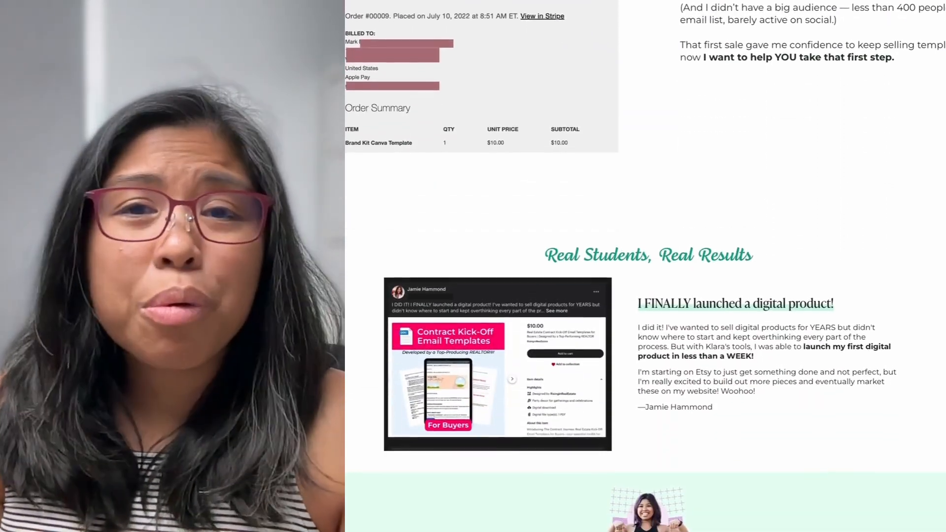
pyautogui.scroll(-14, 645, 266)
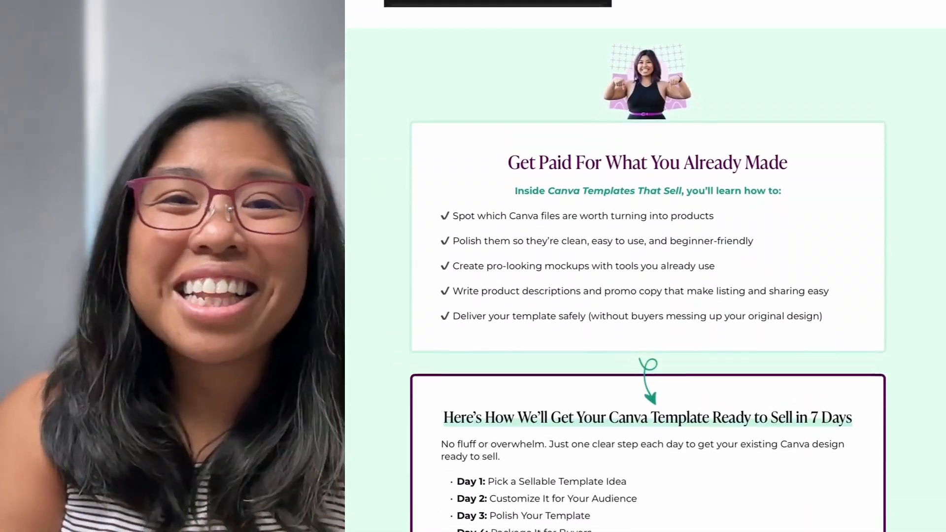
pyautogui.scroll(-4, 645, 266)
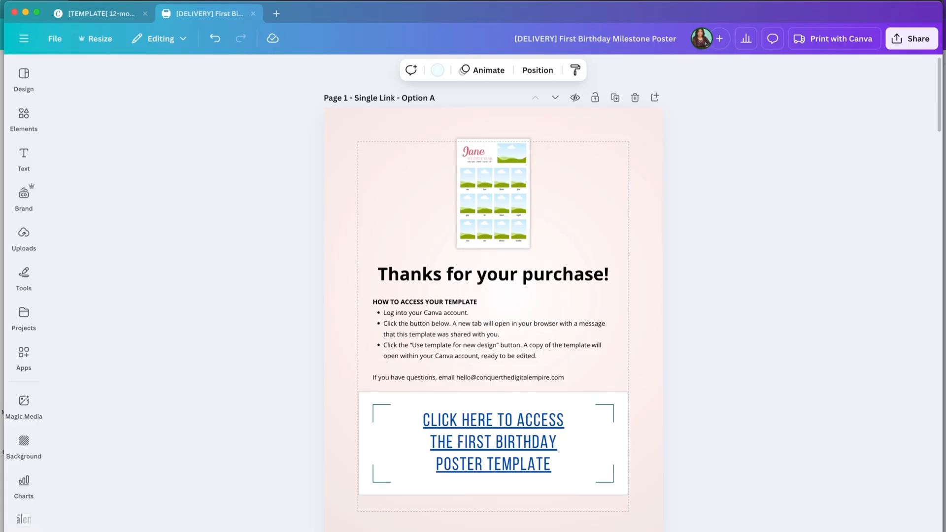
# Step: Switch to the delivery design in Canva and show all its page layouts in grid view
pyautogui.press('super+alt+g')
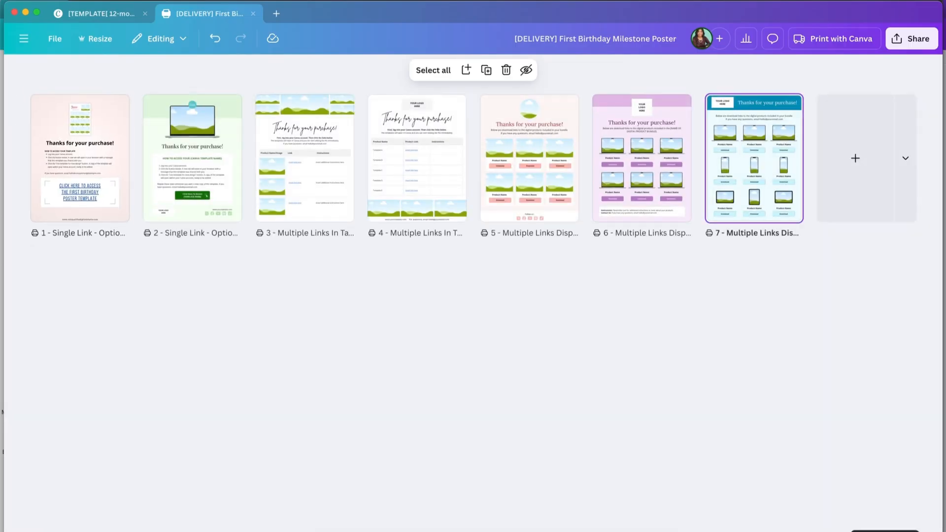